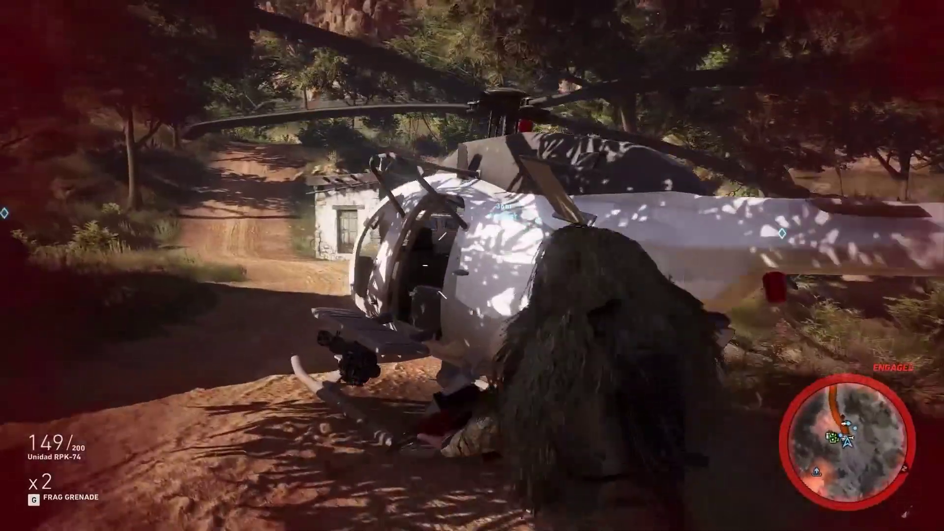
Try boarding the helicopter, then walk from its tail around the nose to the far cockpit door
key(e)
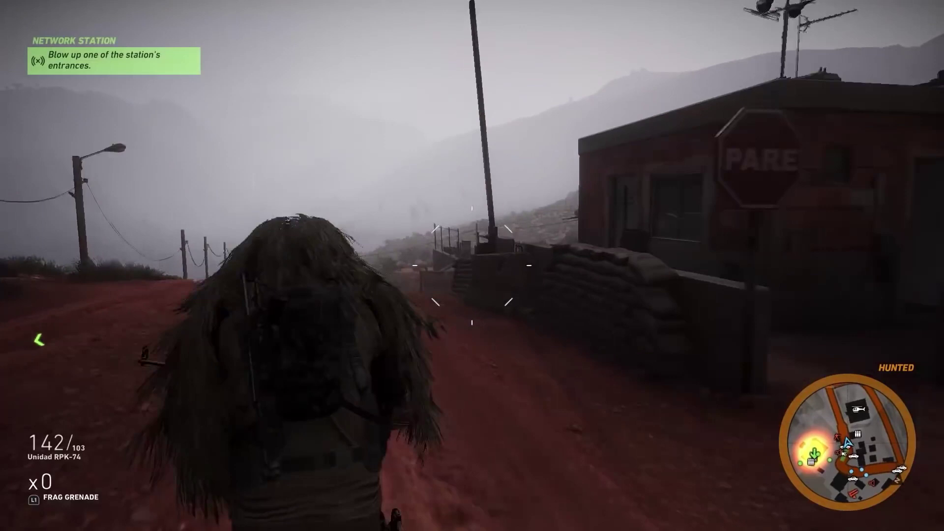
key(w)
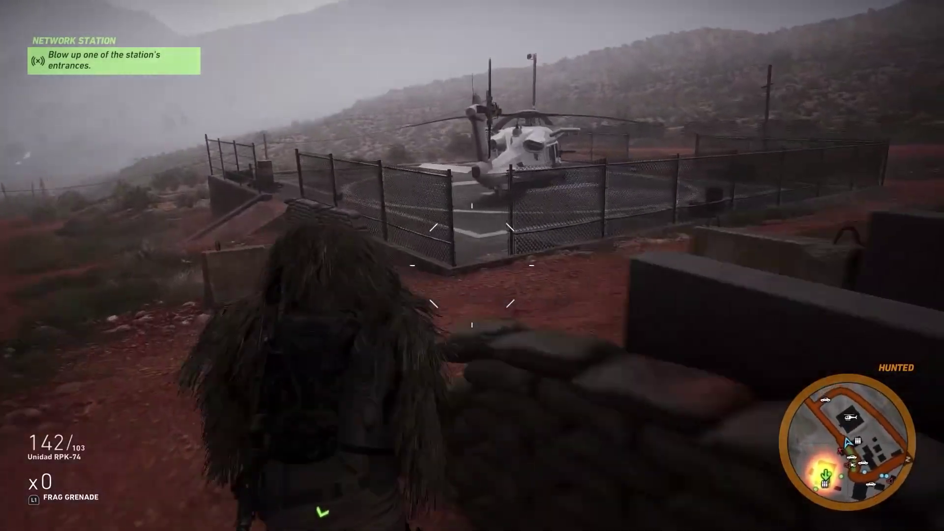
key(w)
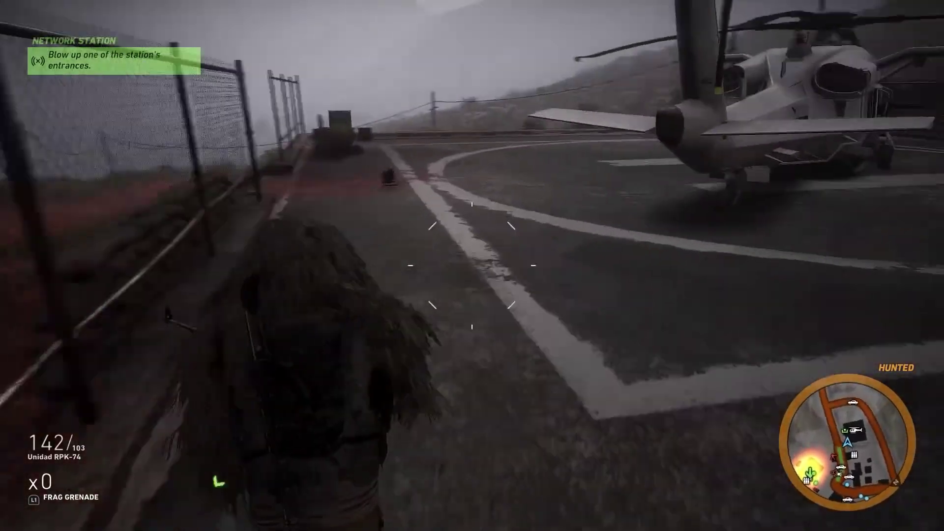
key(w)
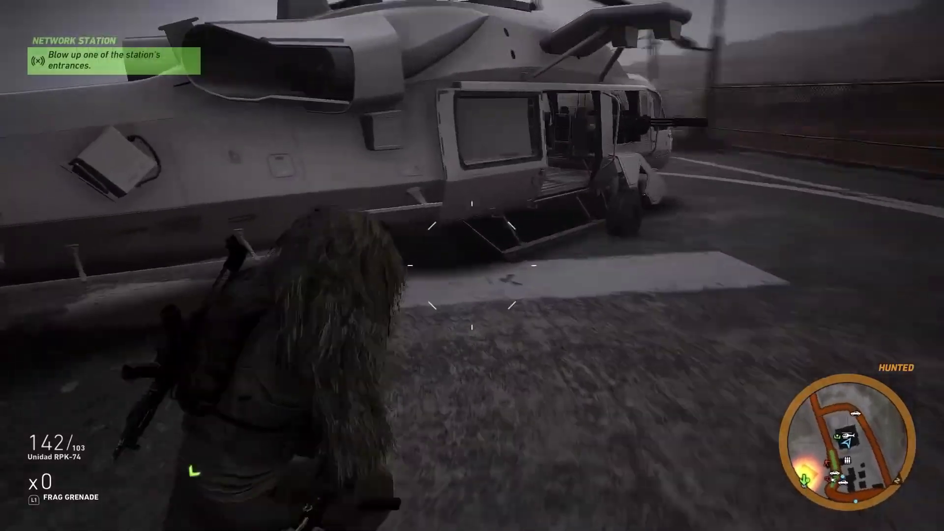
key(w)
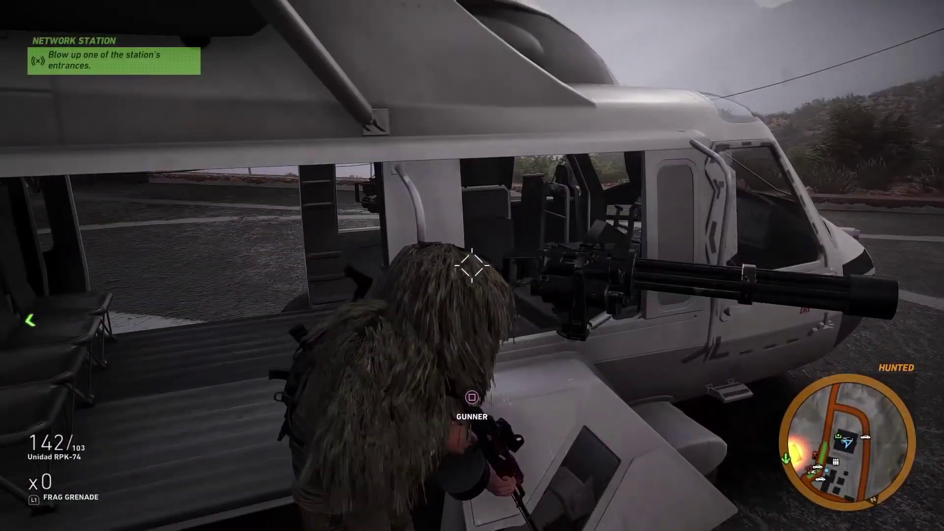
key(w)
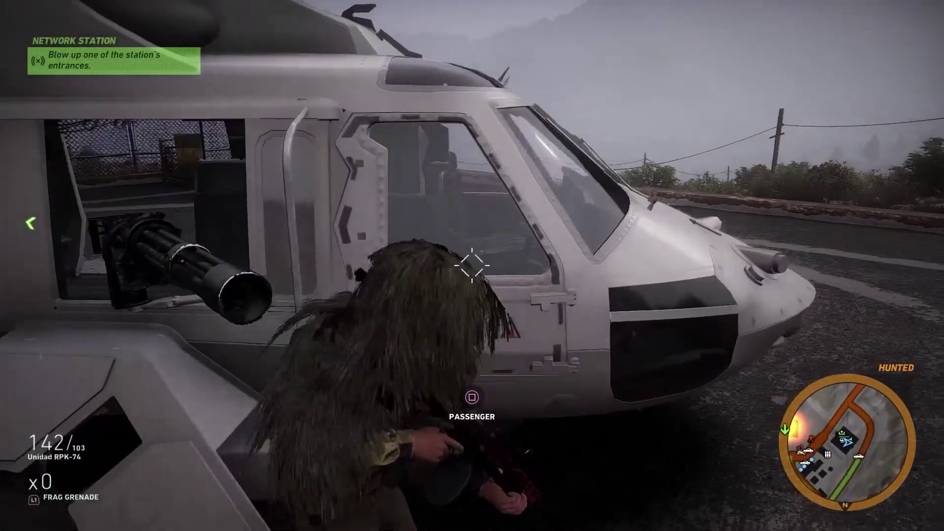
key(w)
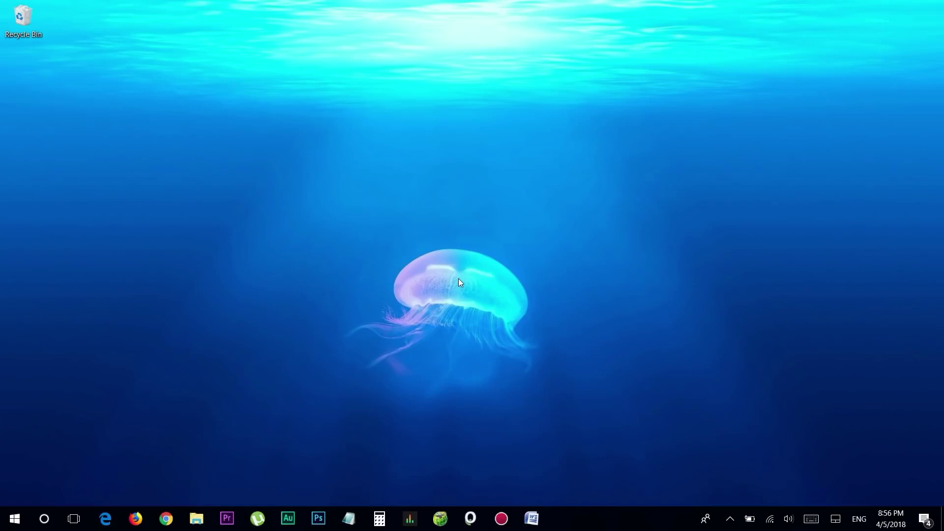
Bring up the desktop context menu that lists AMD Radeon Settings
right_click(459, 279)
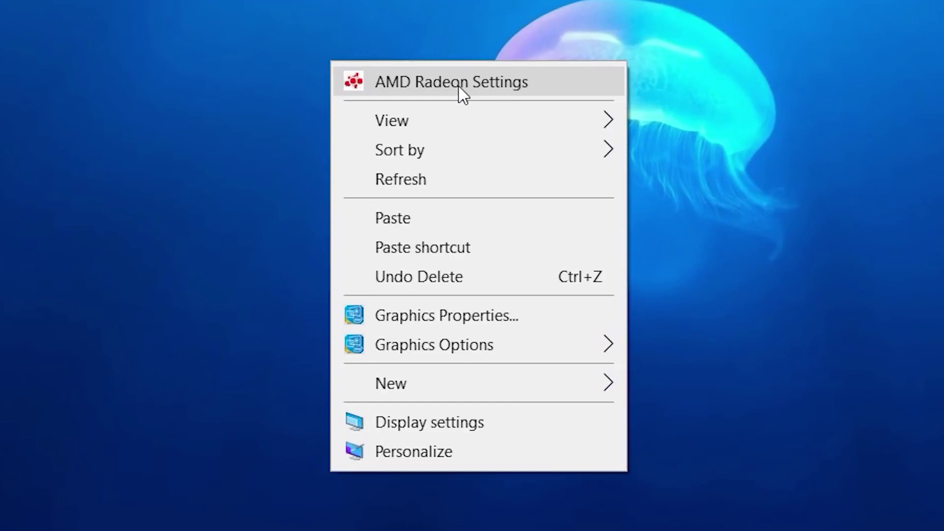
Launch AMD Radeon Settings and start the express upgrade to optional driver 18.3.4
click(462, 89)
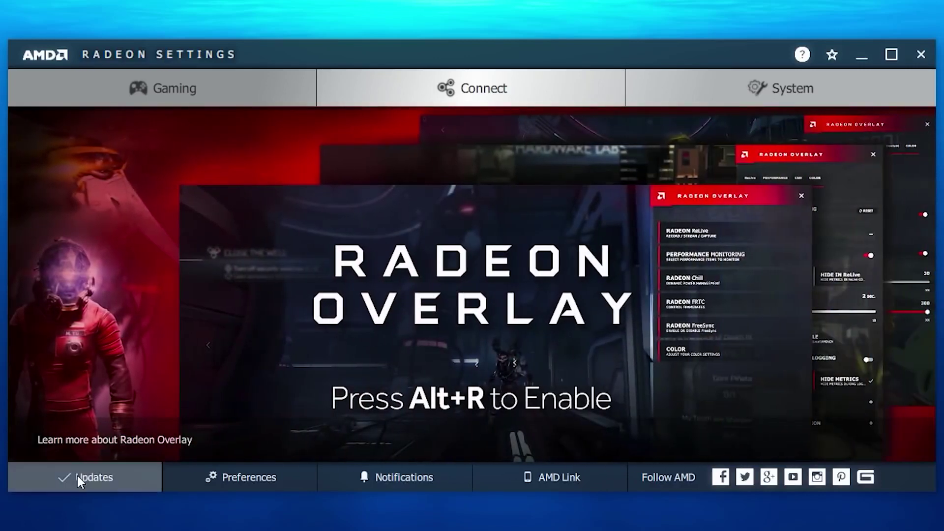
click(77, 476)
click(291, 183)
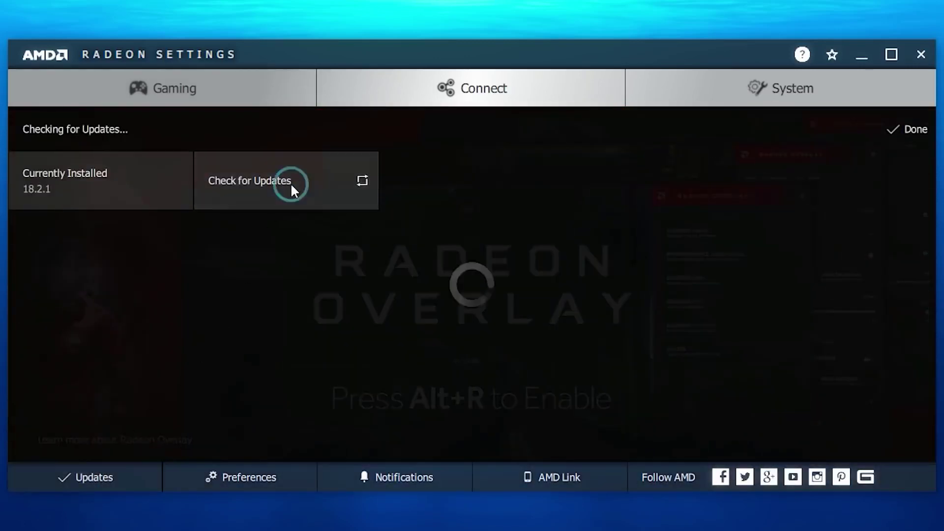
click(290, 182)
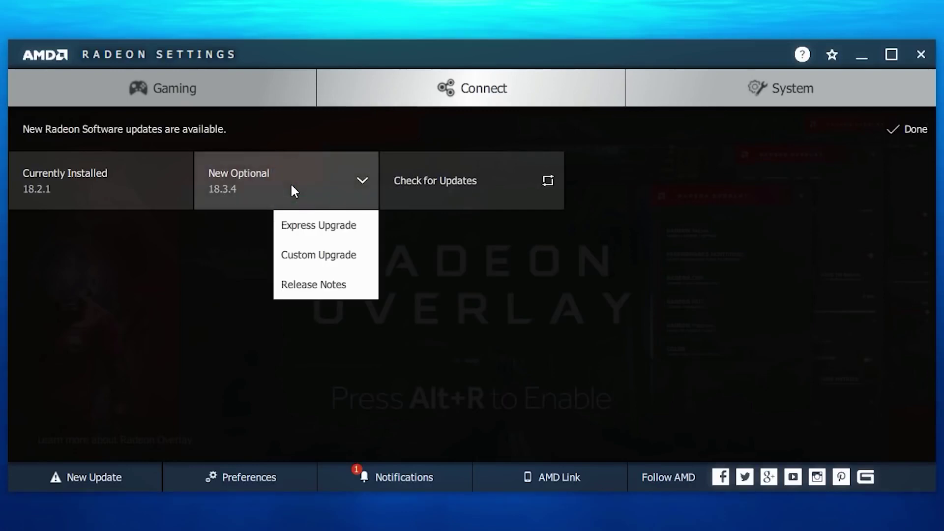
click(301, 226)
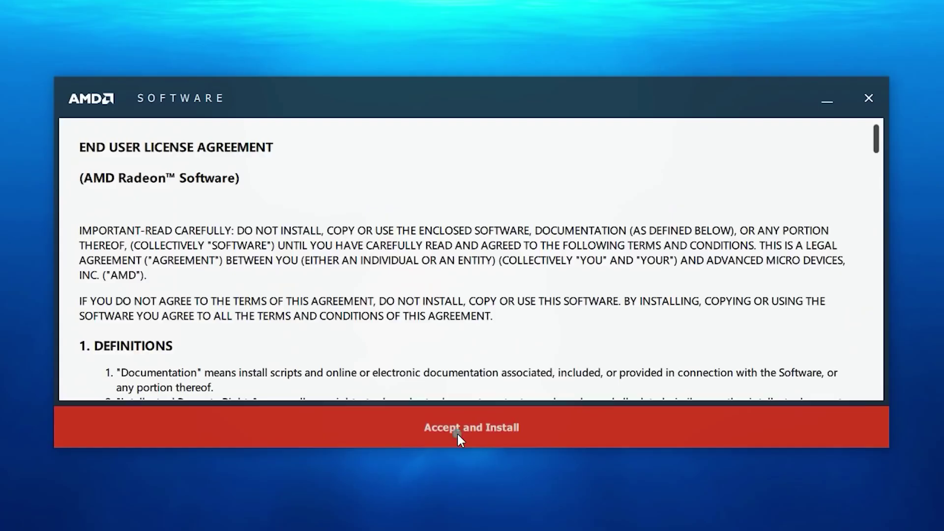
click(457, 433)
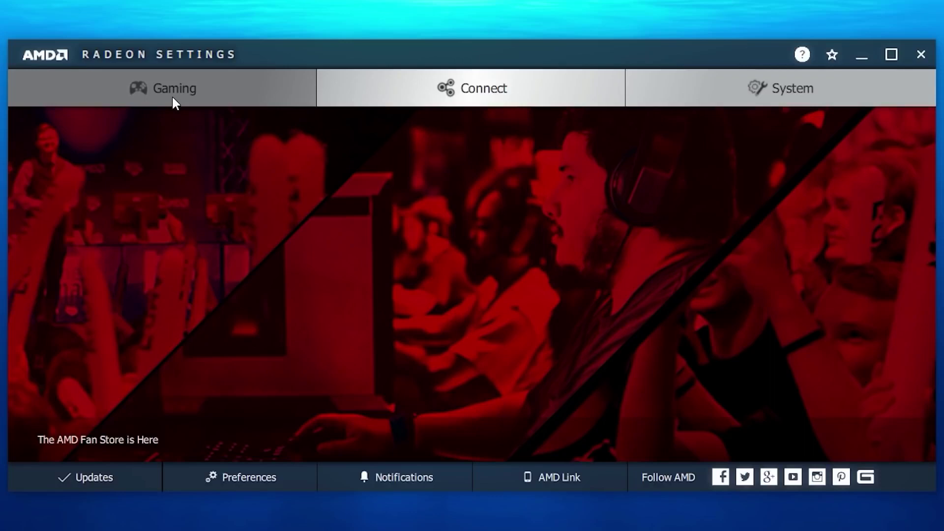
Open the Gaming Global Settings profile and reset its graphics settings to defaults
click(173, 98)
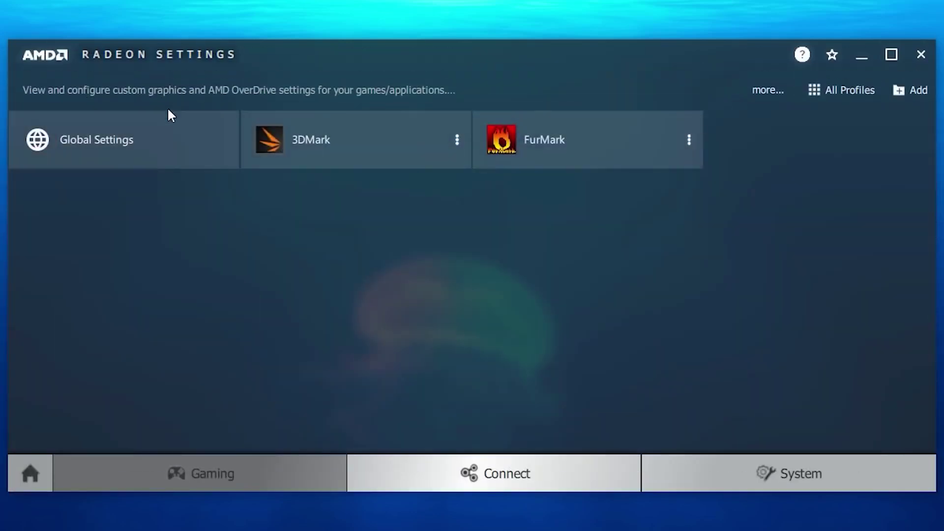
click(165, 116)
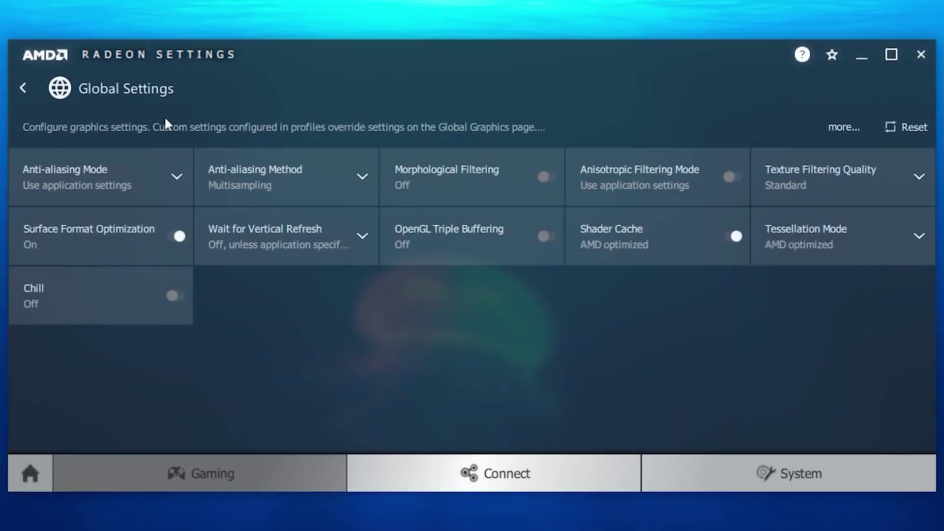
click(907, 126)
click(909, 165)
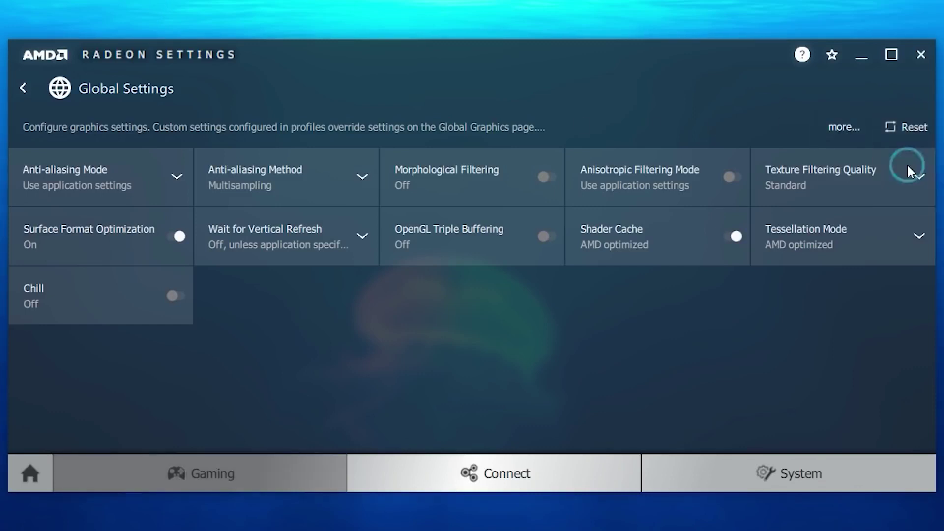
click(652, 294)
Make anti-aliasing override application settings at level 2X
click(111, 180)
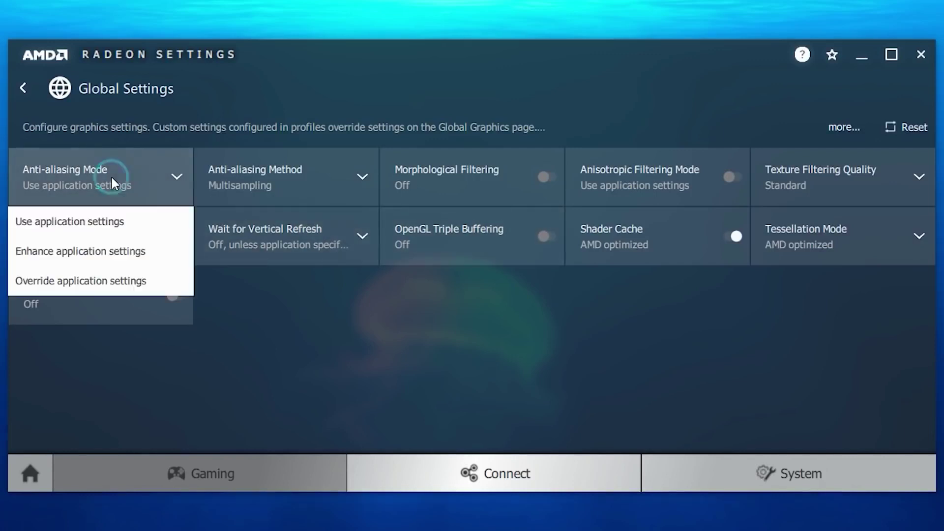
click(96, 287)
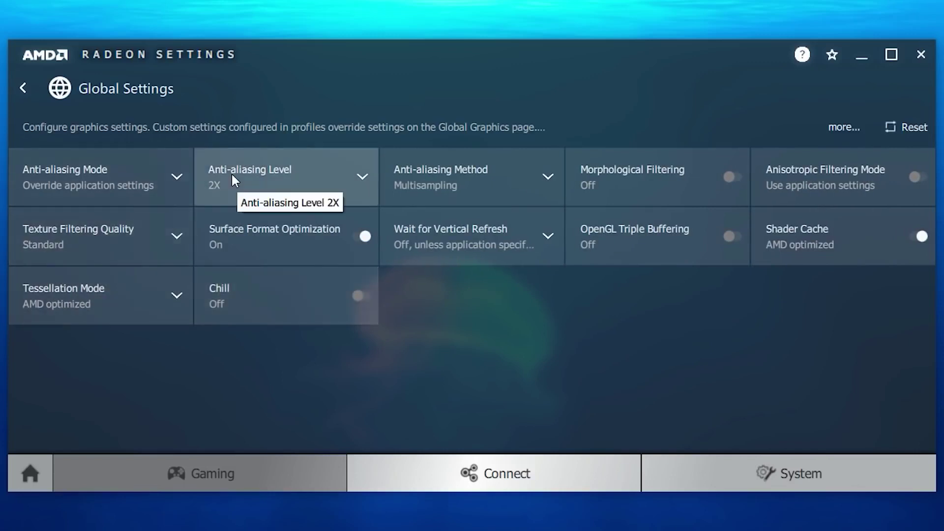
click(233, 177)
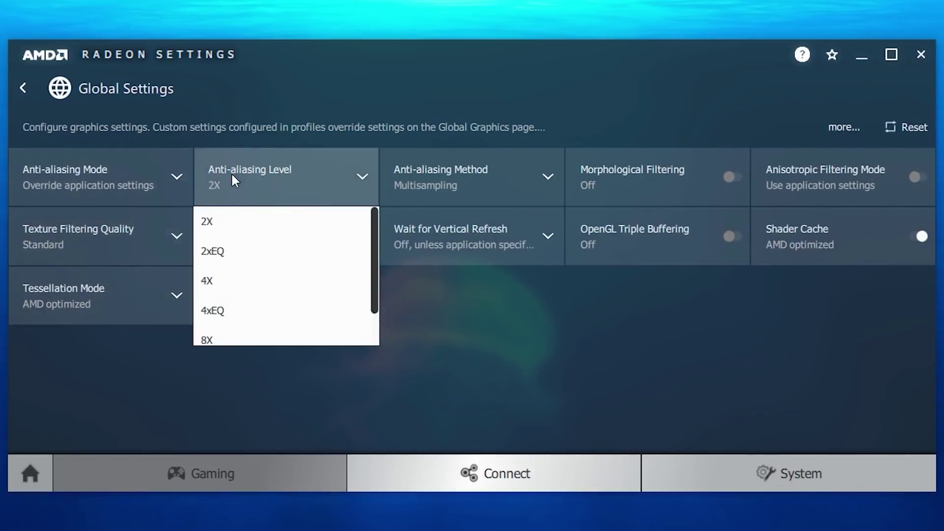
click(226, 227)
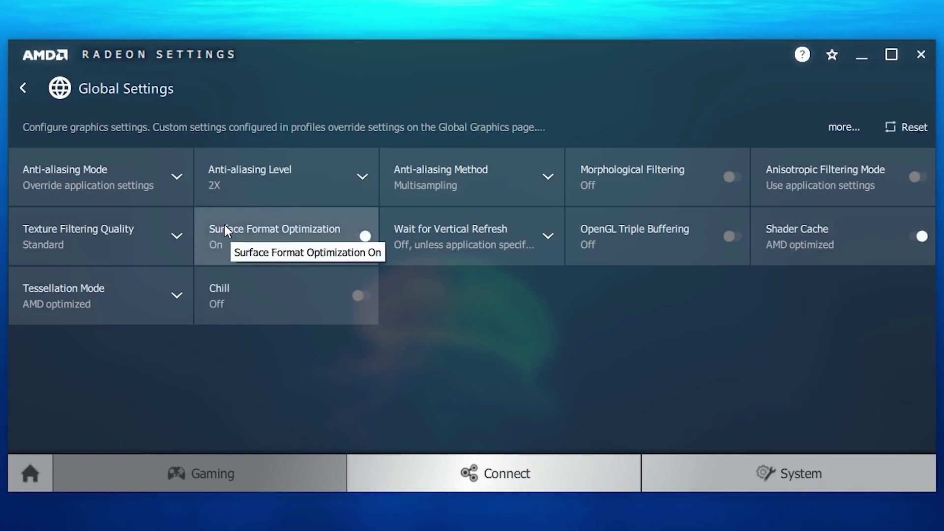
Turn on the anisotropic filtering override at level 2x
click(806, 188)
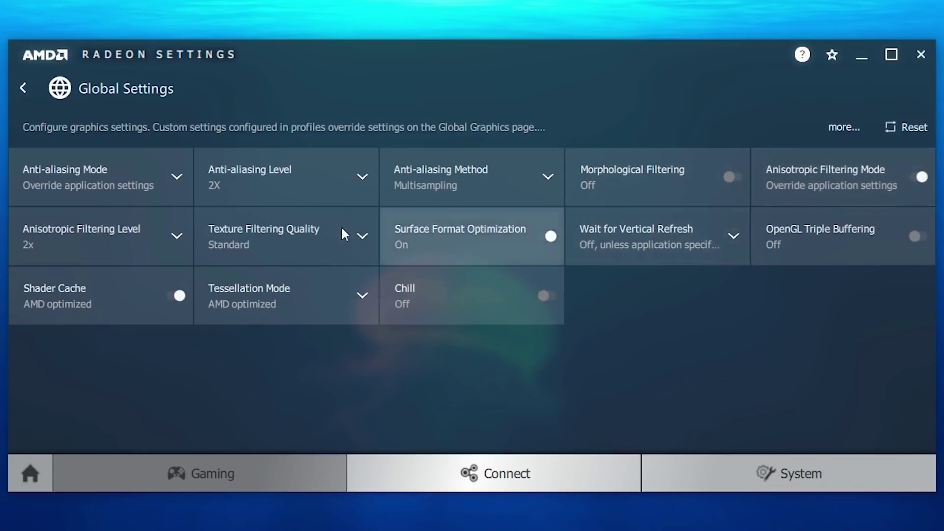
click(91, 254)
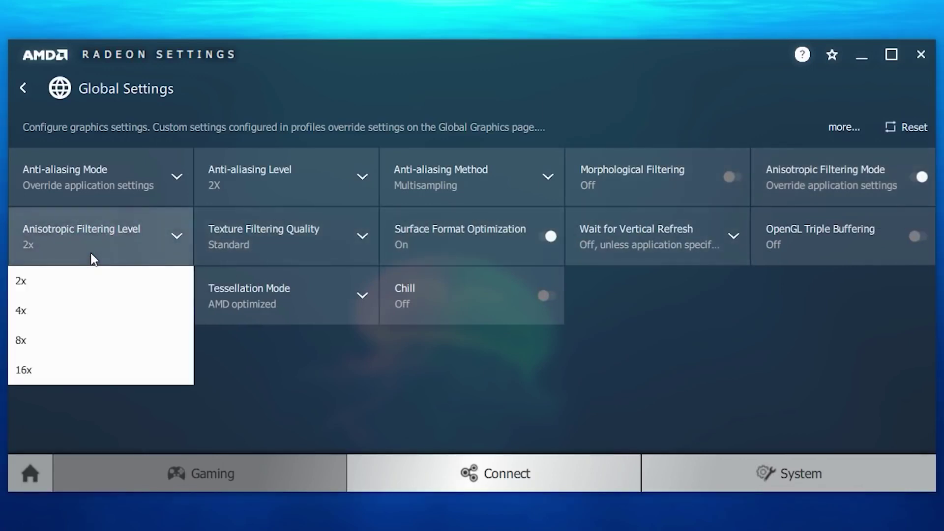
click(81, 281)
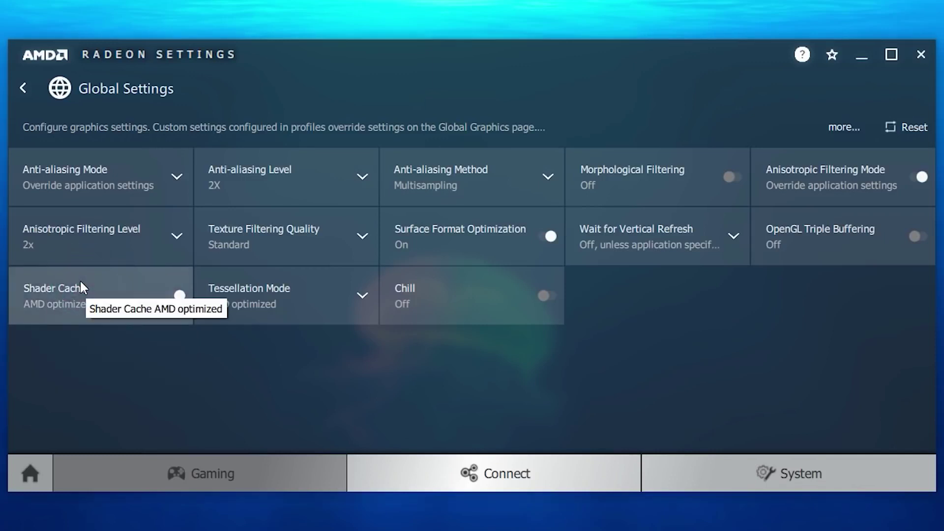
Choose Performance for Texture Filtering Quality and Always off for vertical sync
click(263, 241)
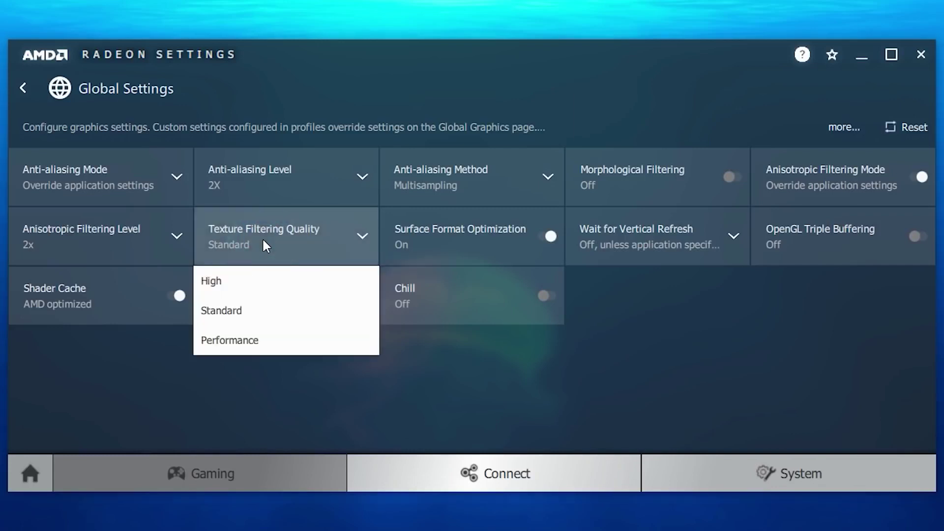
click(255, 340)
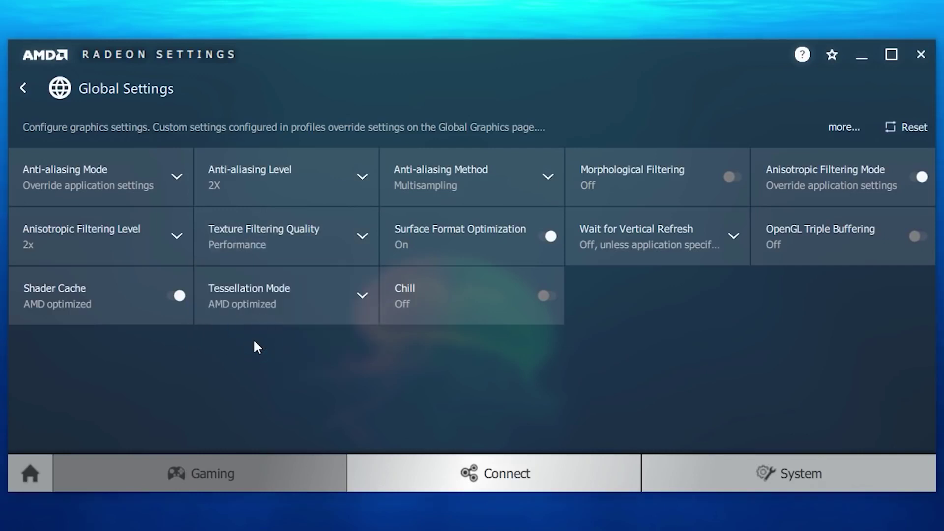
click(638, 233)
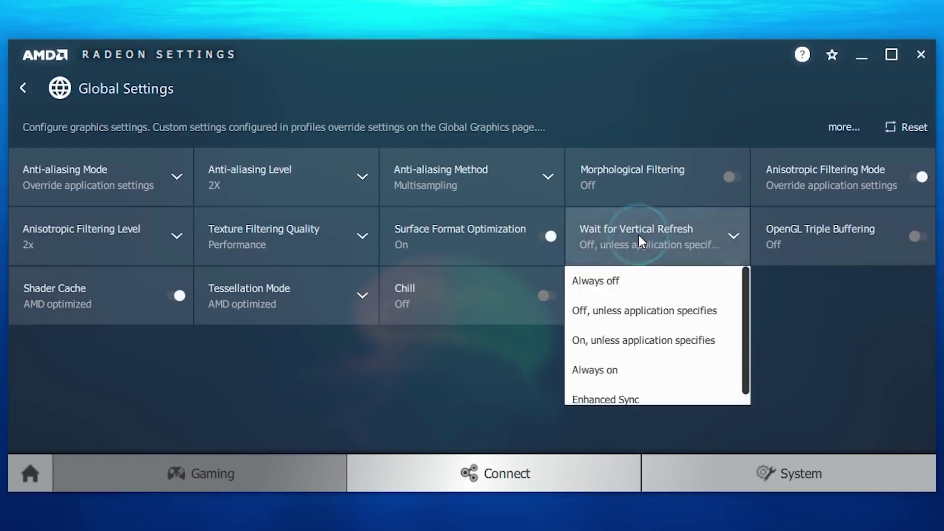
click(617, 282)
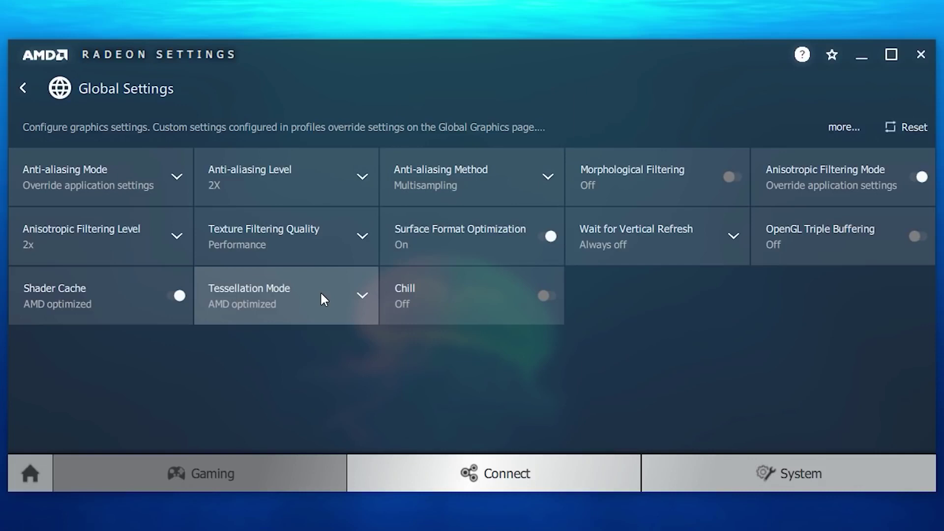
Switch Tessellation Mode to Override application settings and cap Maximum Tessellation Level at 32x
click(321, 294)
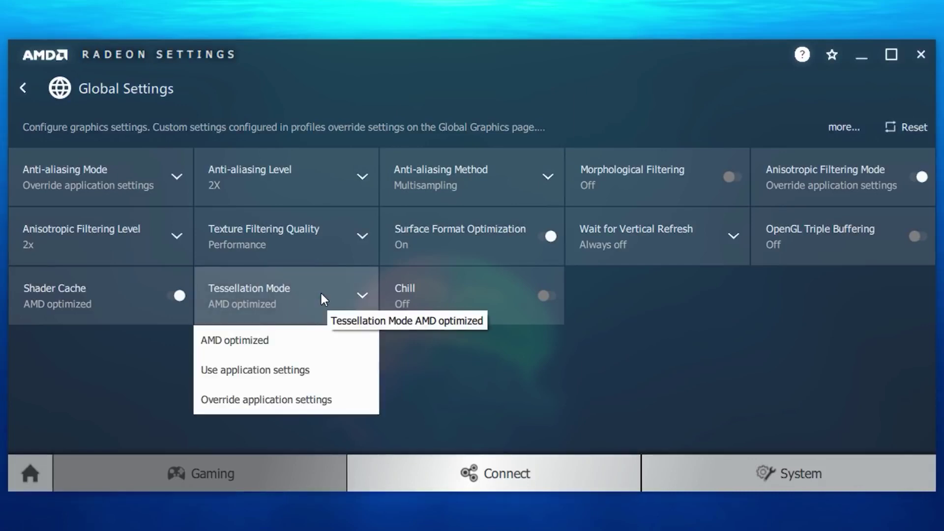
click(288, 406)
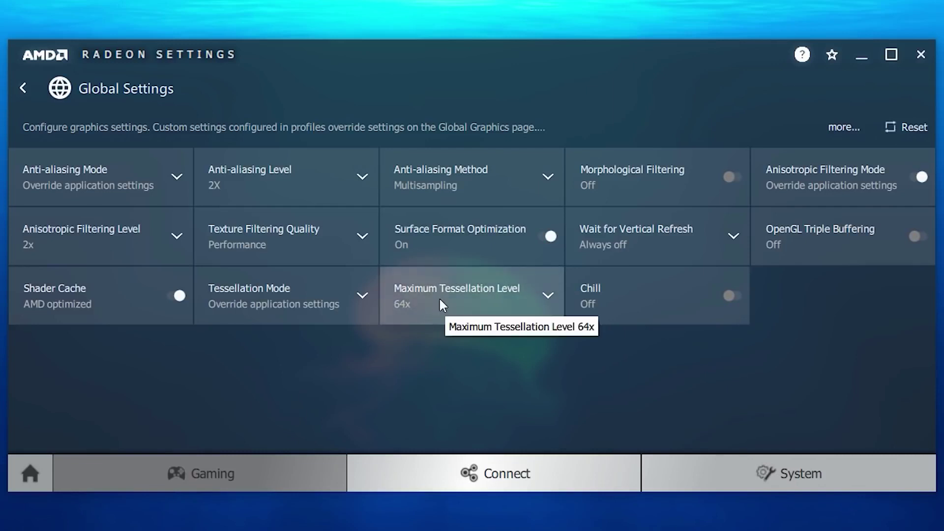
click(439, 297)
drag(559, 344, 559, 396)
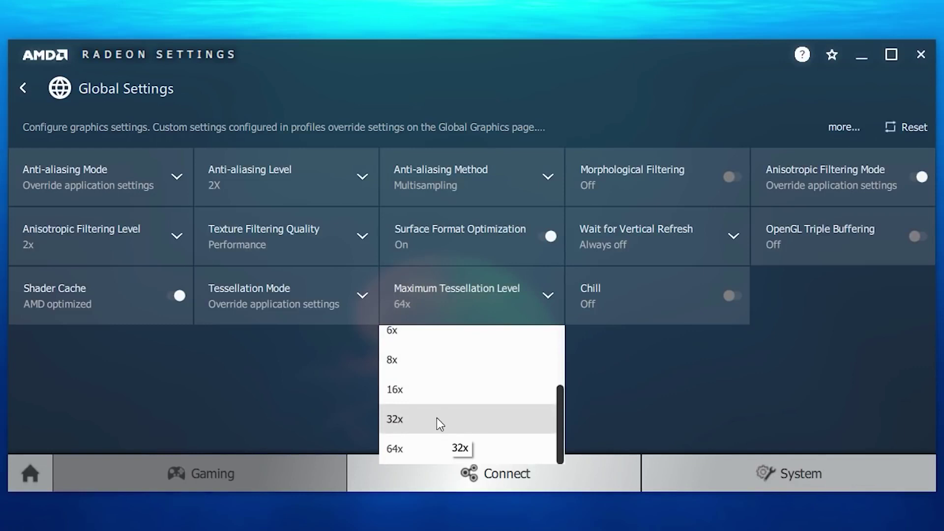
click(440, 424)
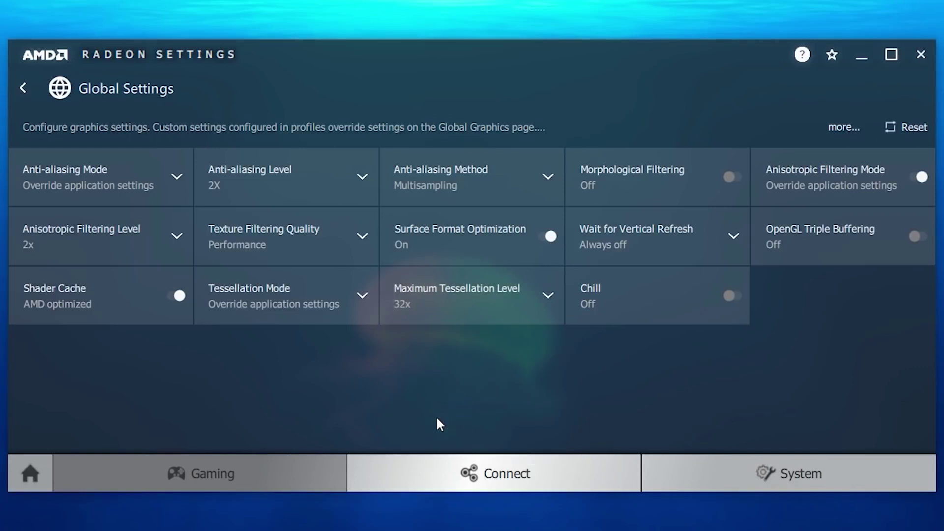